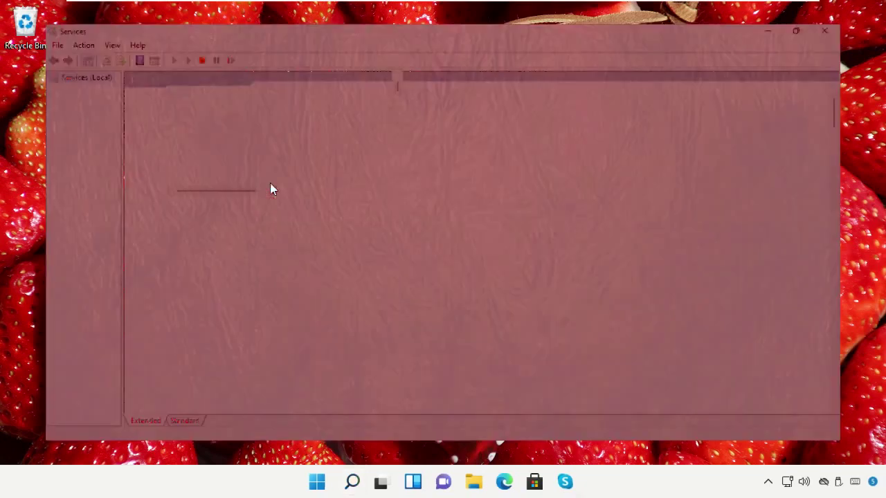
Find the Performance Logs & Alerts service in the local services list and open its properties.
key("p")
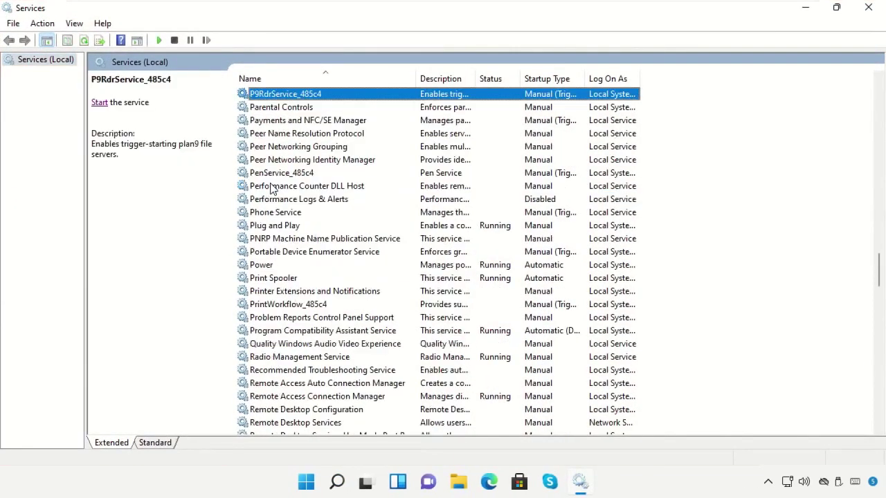
scroll(273, 201, "down", 4)
left_click(836, 8)
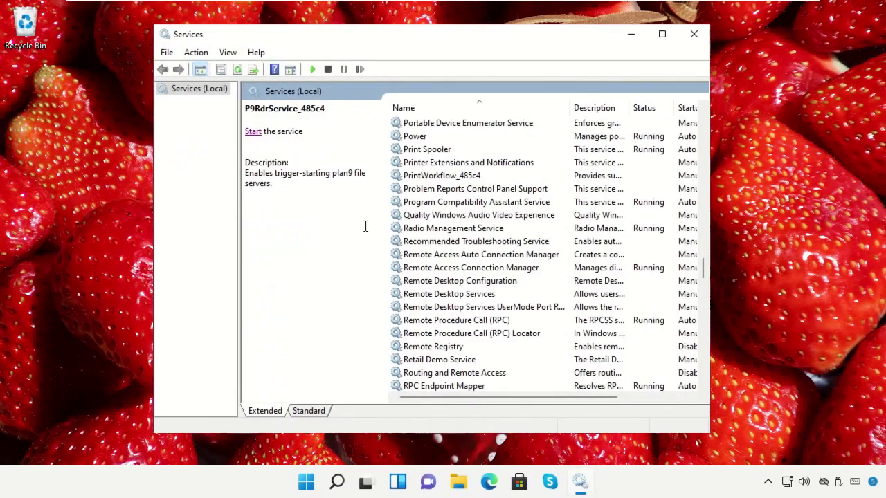
scroll(446, 230, "down", 7)
scroll(449, 230, "up", 11)
scroll(449, 230, "down", 7)
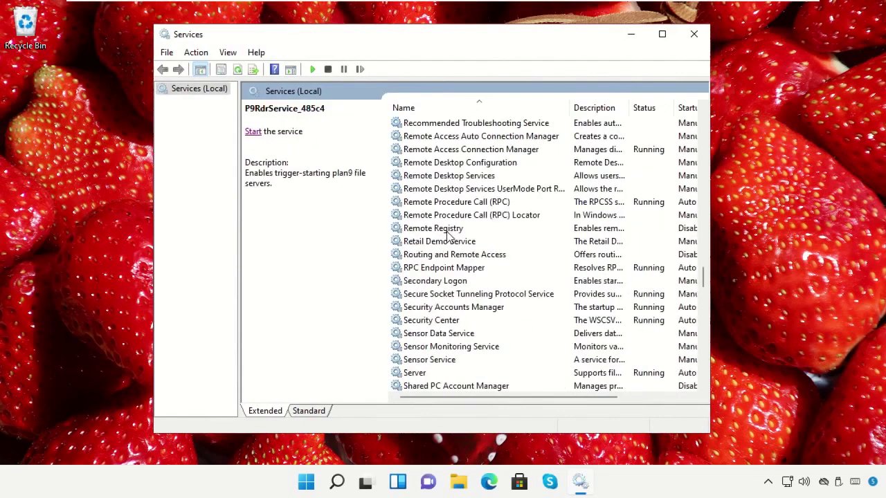
scroll(446, 236, "up", 2)
scroll(446, 235, "up", 4)
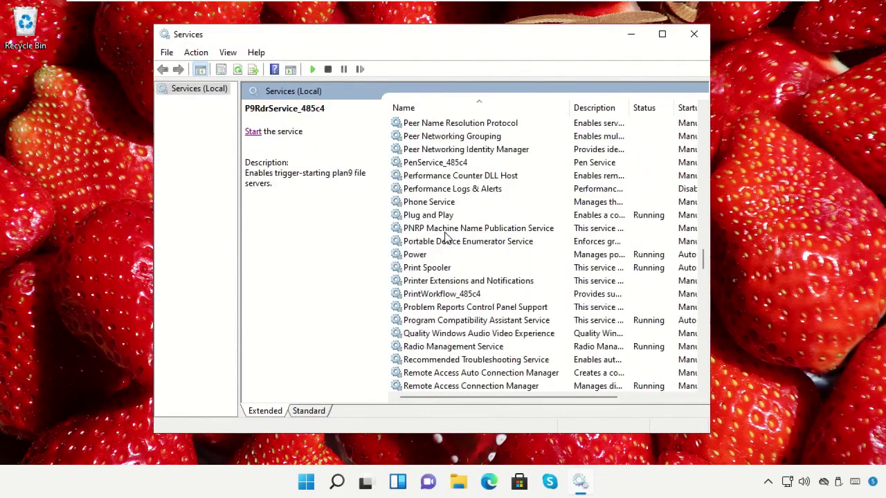
scroll(447, 235, "up", 2)
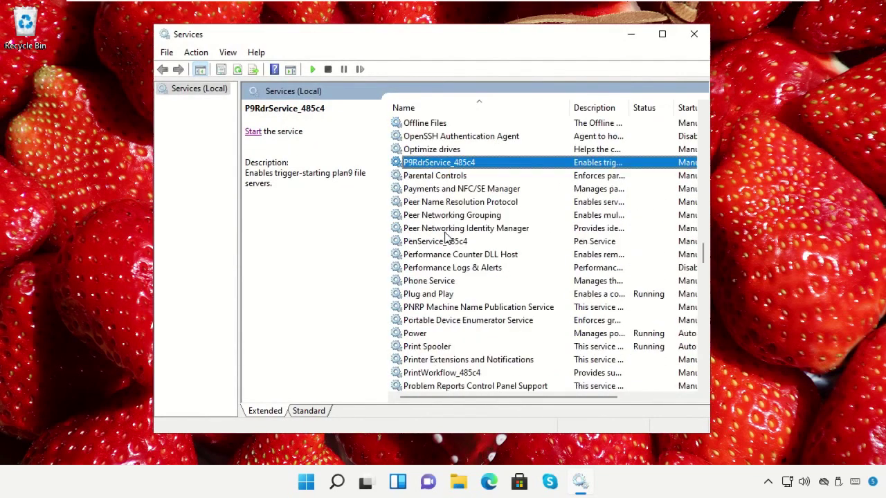
left_click(449, 268)
right_click(447, 271)
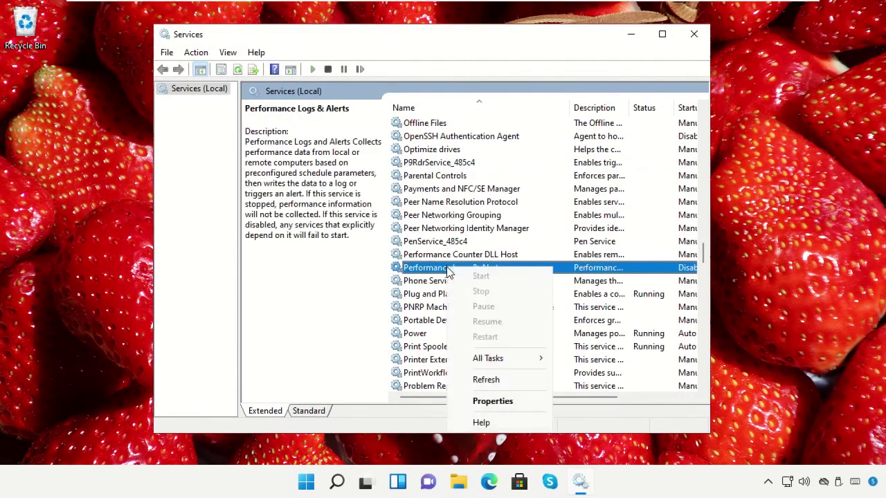
left_click(488, 401)
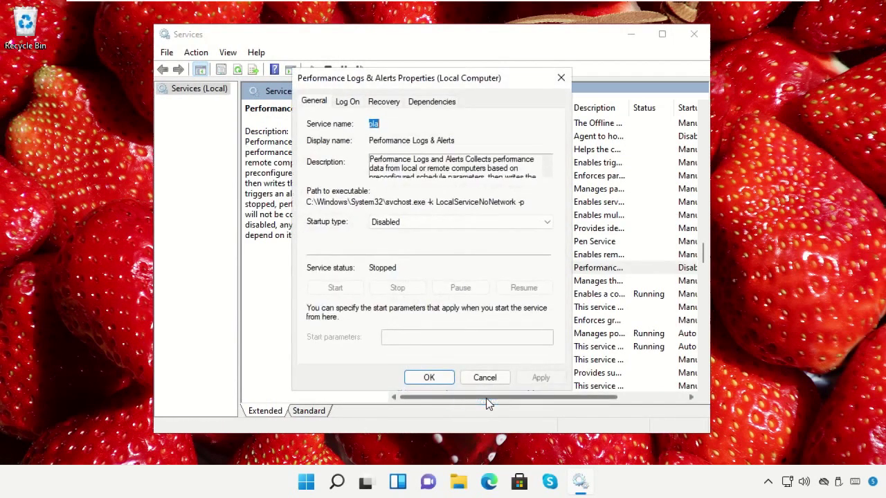
Set the Performance Logs & Alerts startup type to Automatic and start the service.
left_click(442, 223)
left_click(439, 243)
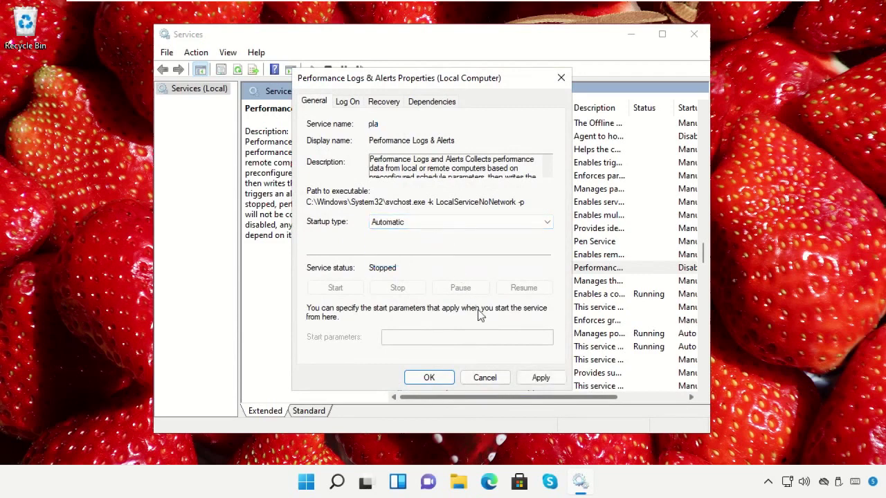
left_click(536, 377)
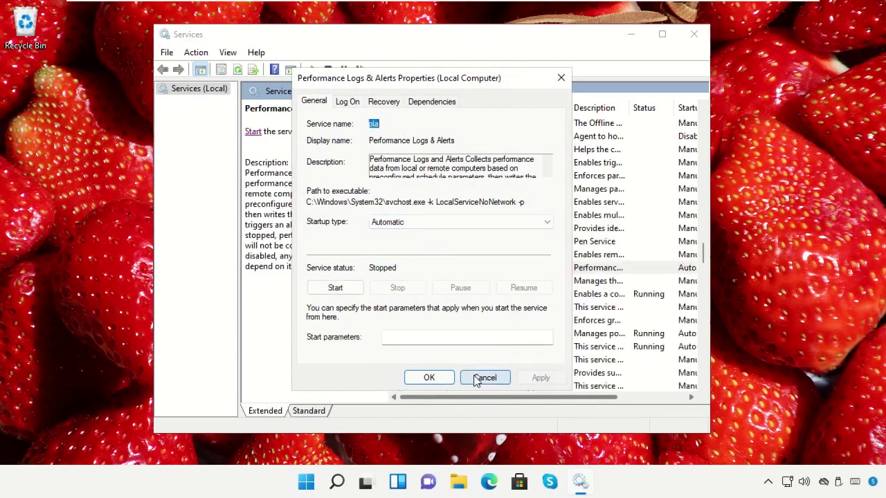
left_click(430, 377)
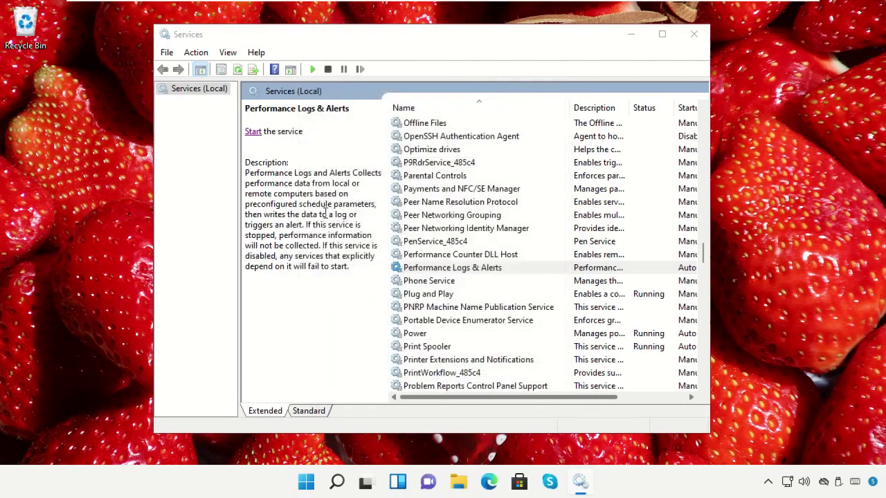
left_click(254, 133)
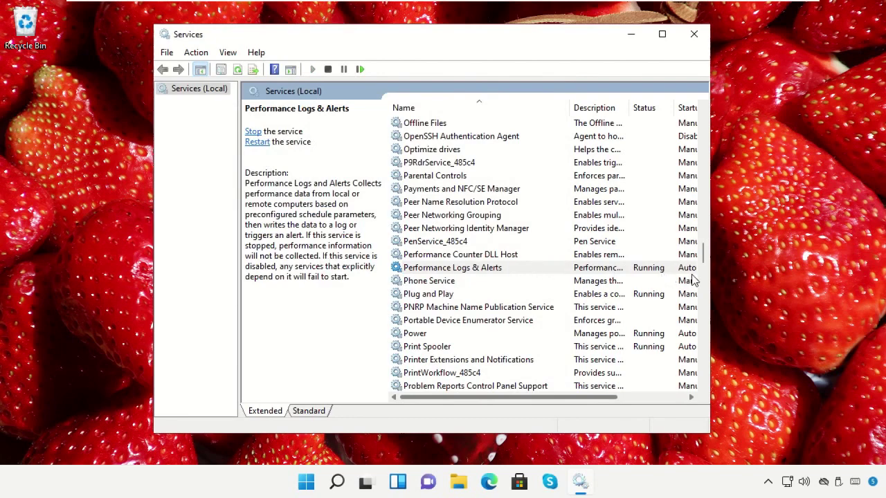
left_click(693, 34)
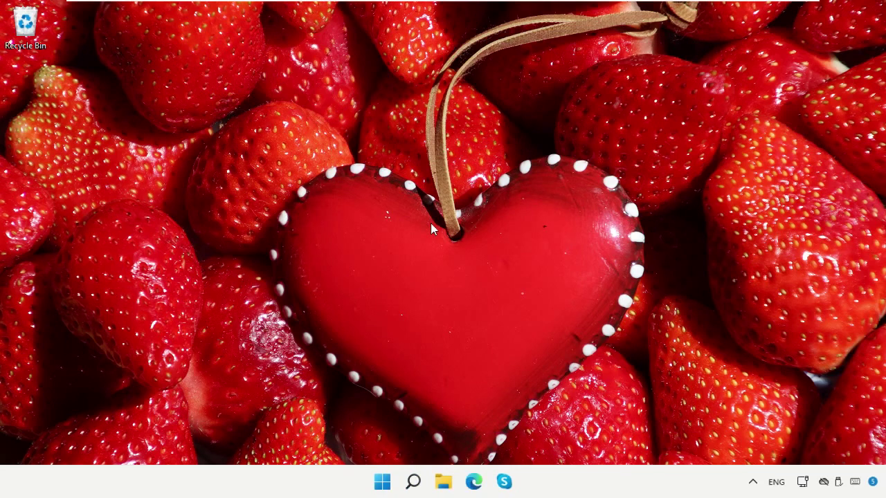
Open the advanced settings of Windows Defender Firewall and display the Inbound Rules.
left_click(413, 482)
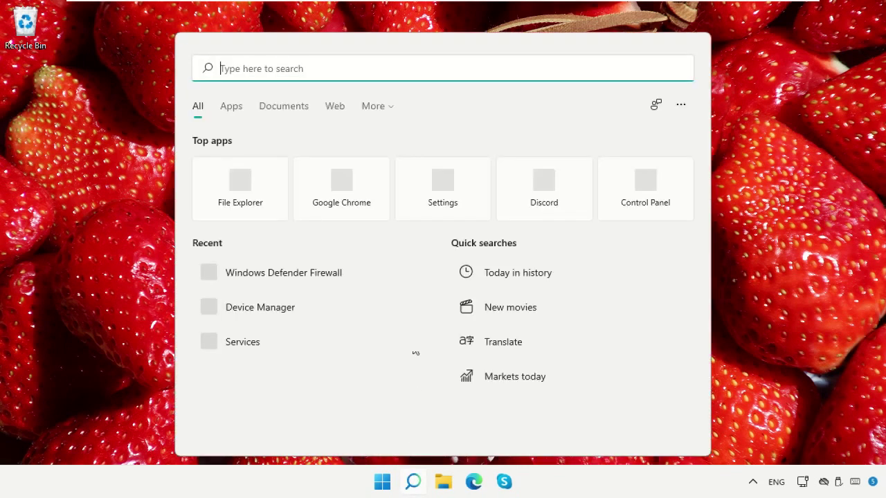
type("Defender Firewall")
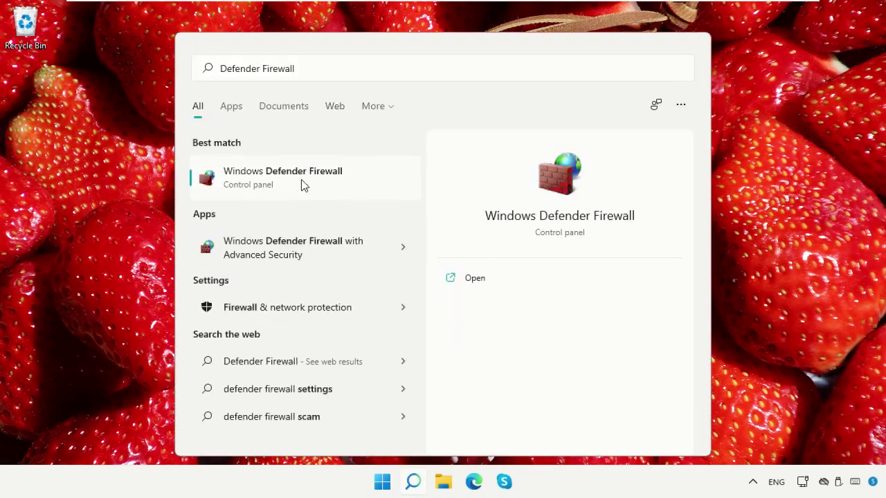
left_click(301, 180)
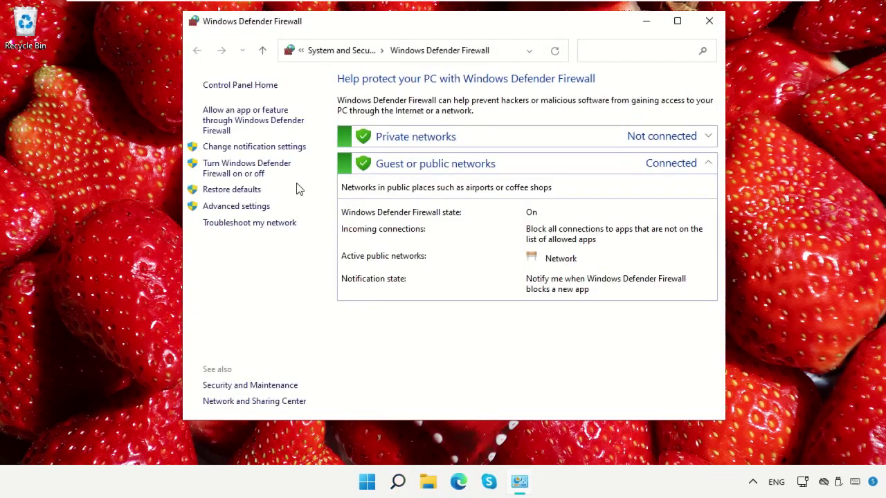
left_click(249, 214)
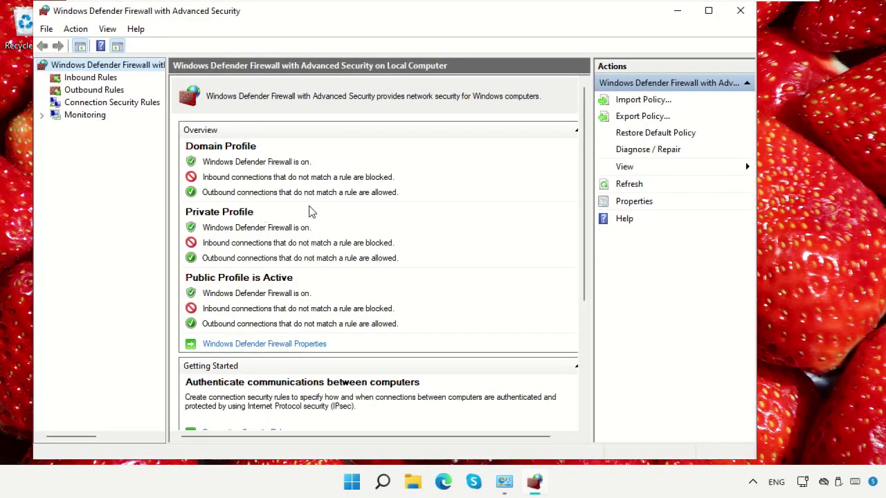
left_click(83, 77)
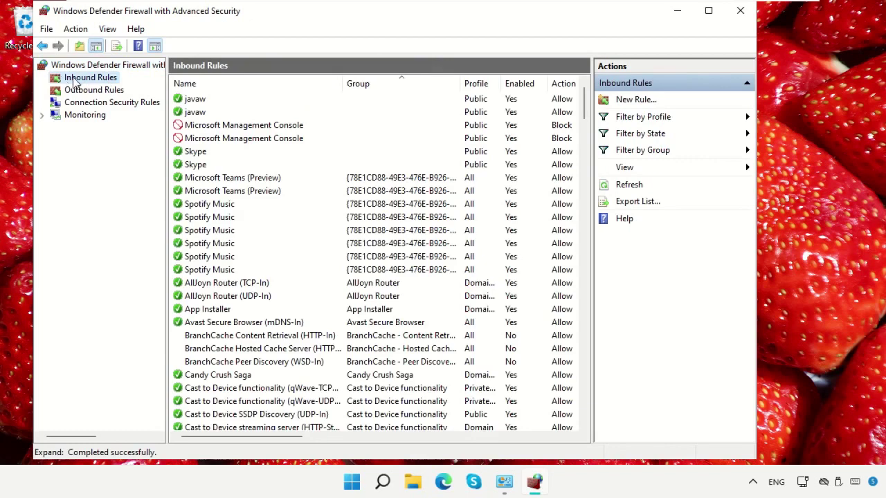
left_click(382, 482)
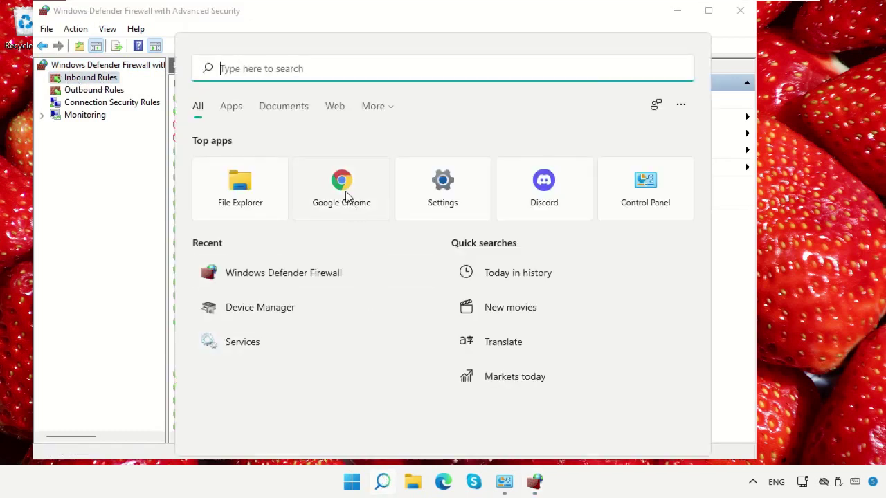
left_click(346, 197)
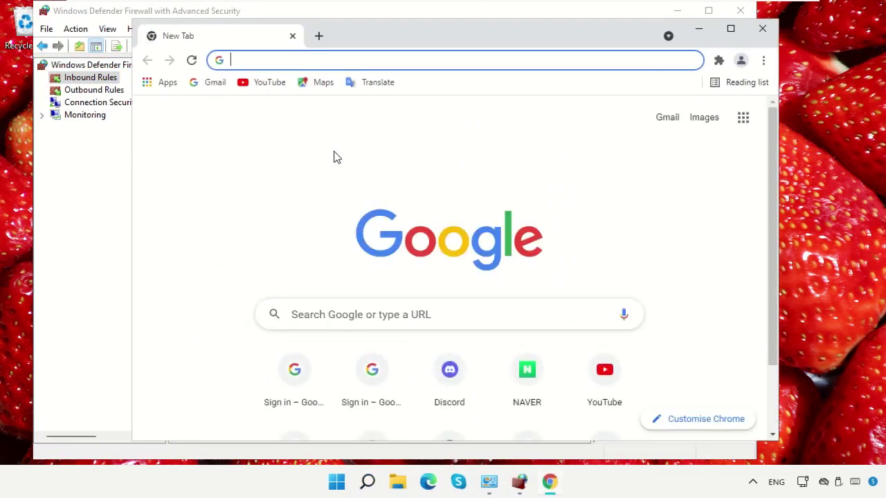
type("www.Google.com")
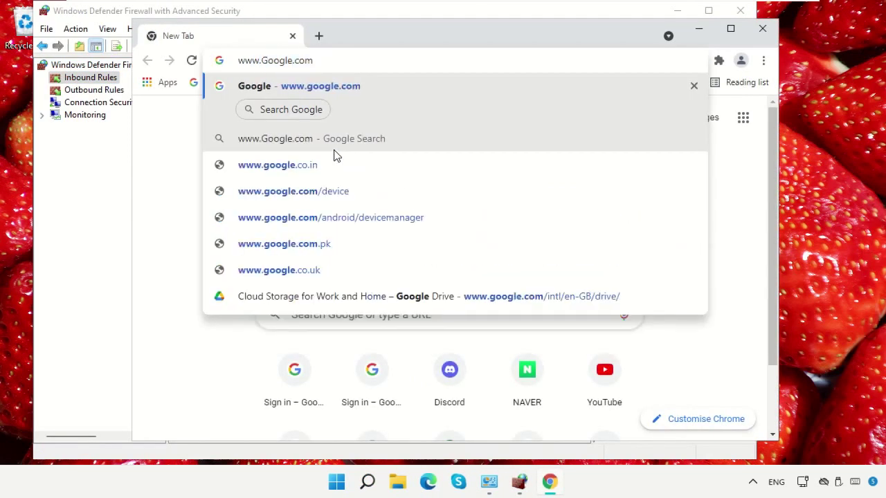
key("Return")
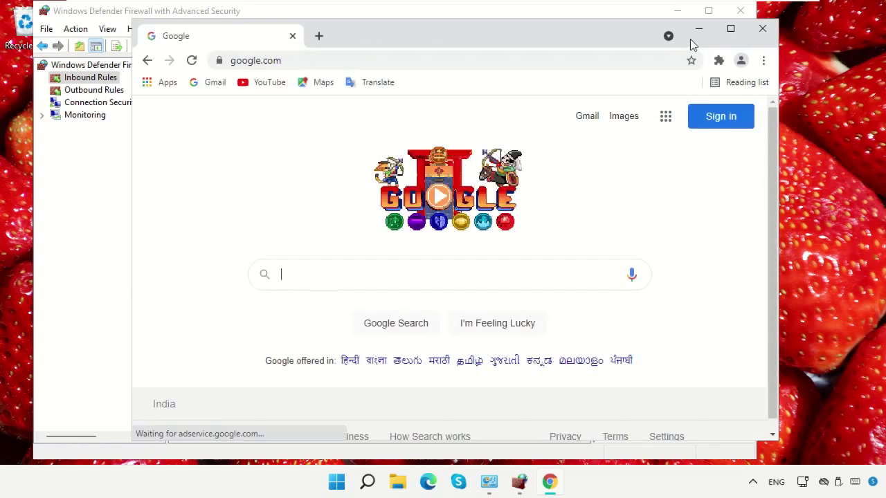
left_click(698, 29)
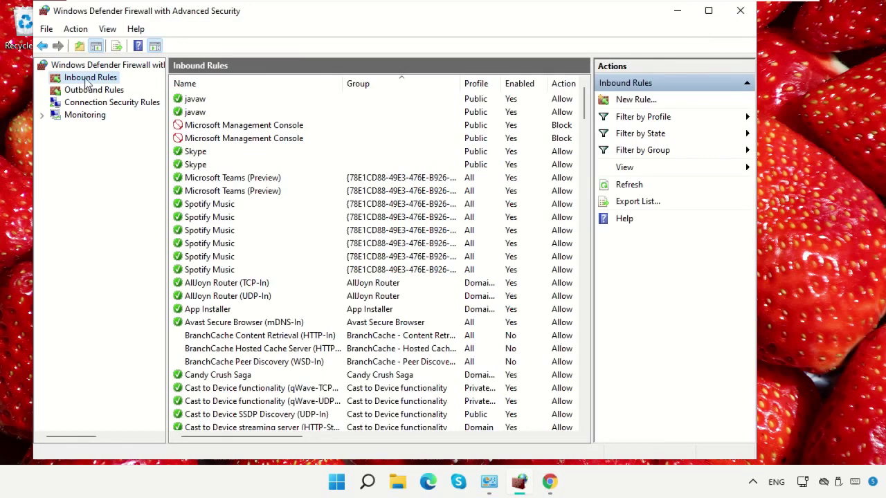
Start a new inbound rule of type Program and browse for its specific program path.
left_click(631, 101)
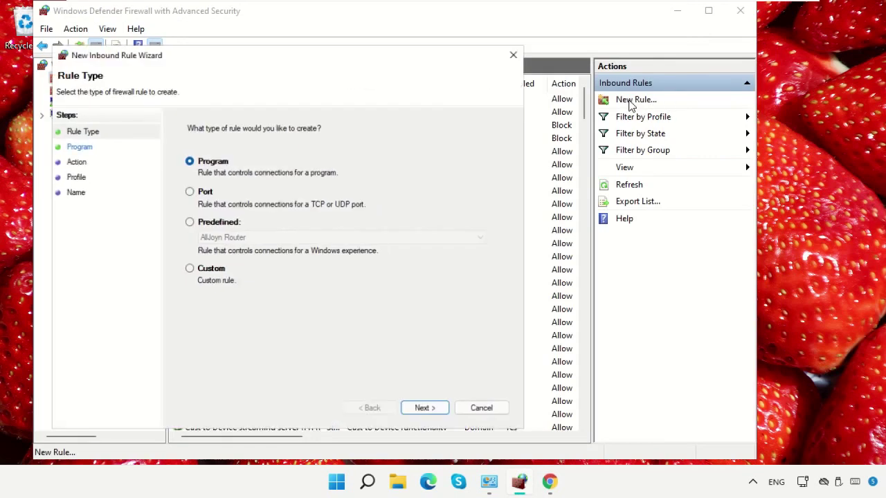
left_click_drag(396, 50, 493, 27)
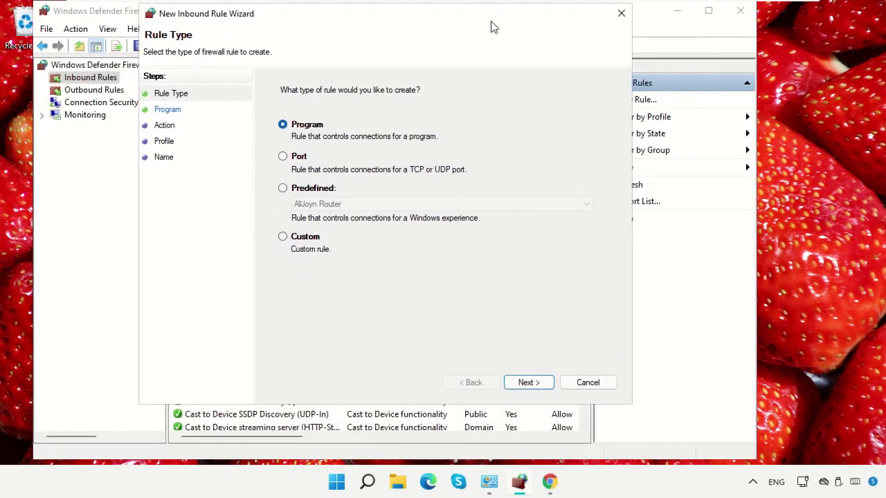
left_click(527, 382)
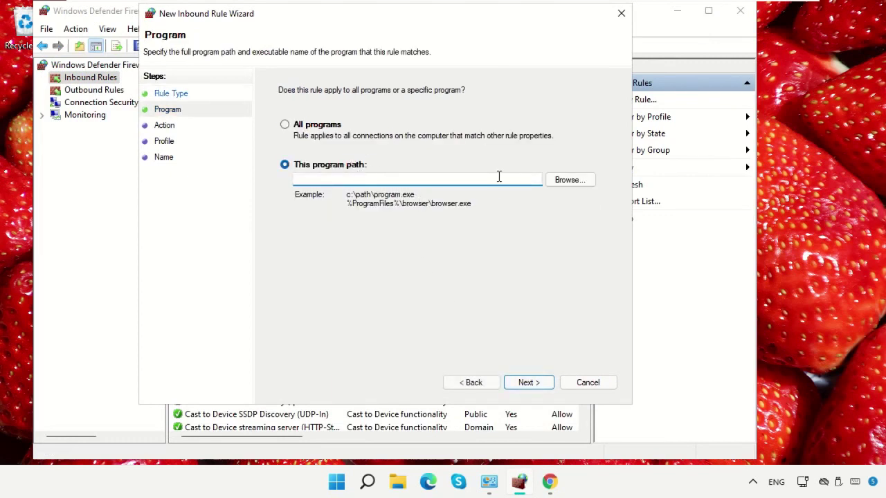
left_click(559, 180)
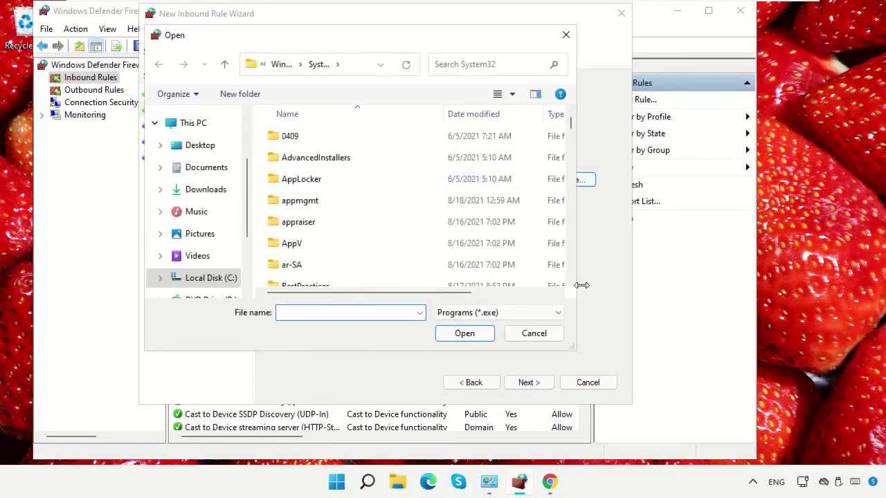
Open the file location of the Google Chrome shortcut, copy its folder path, and close that folder window.
left_click(367, 483)
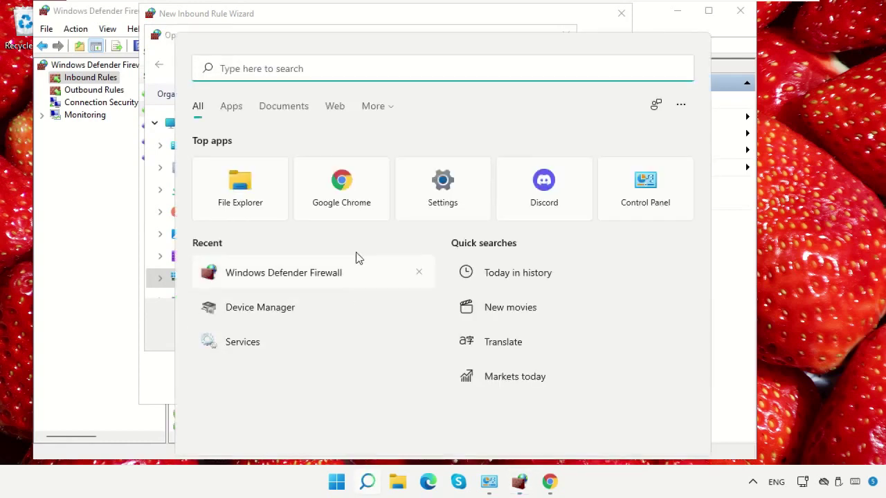
right_click(356, 186)
left_click(392, 237)
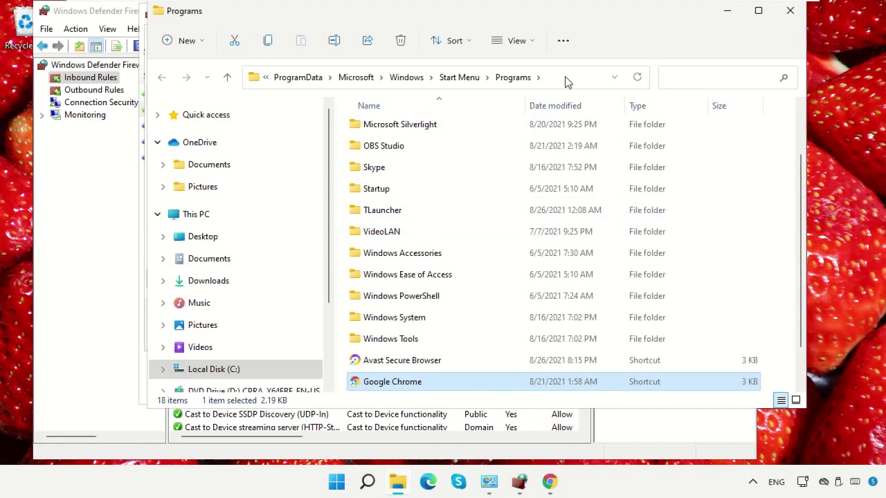
left_click(565, 79)
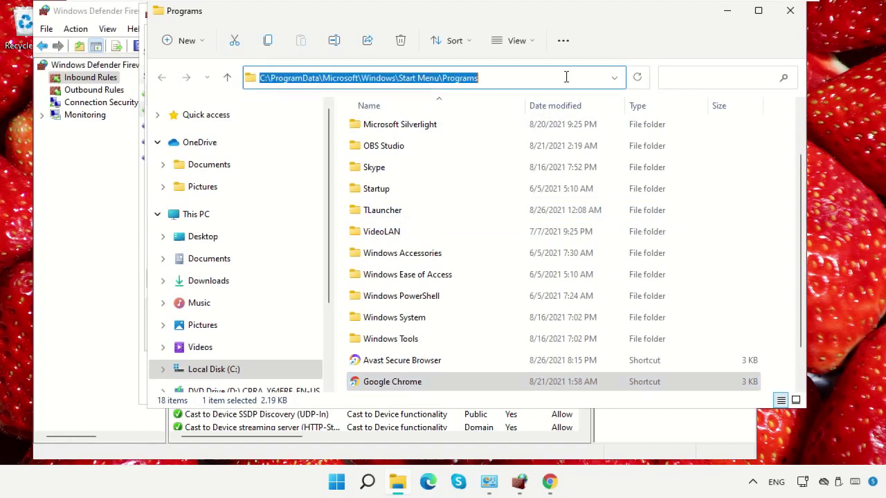
right_click(485, 77)
left_click(495, 123)
left_click(789, 11)
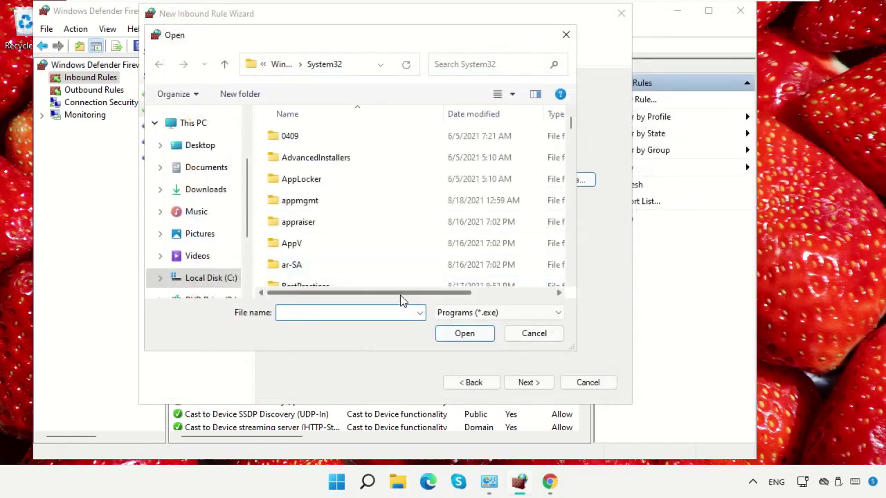
Go to the copied Start Menu\Programs folder and choose Google Chrome as the rule's program.
left_click(356, 63)
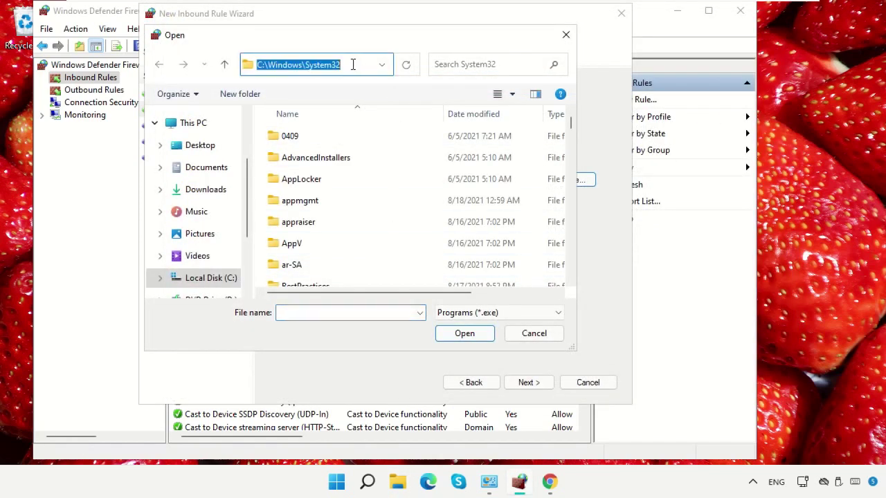
key("ctrl+v")
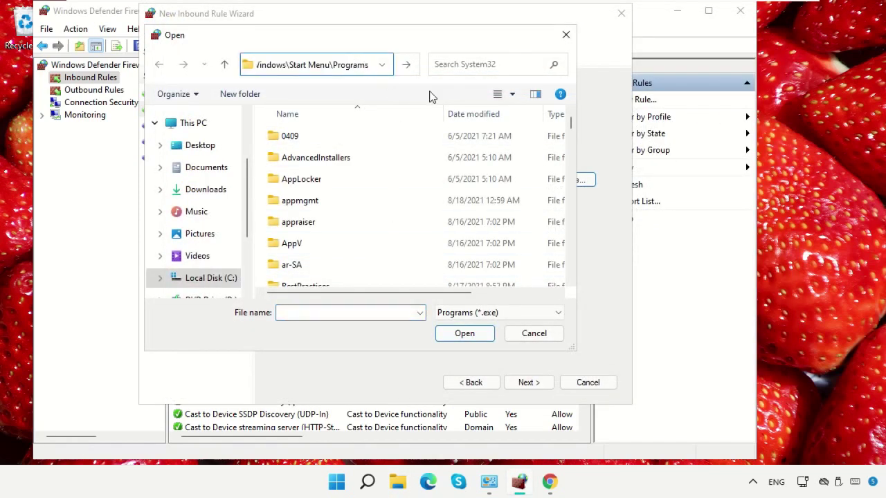
left_click(416, 69)
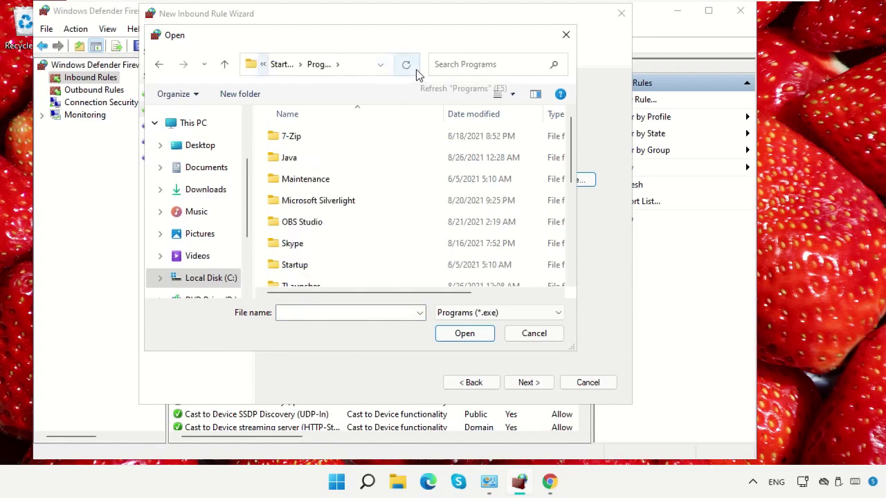
scroll(423, 173, "down", 4)
left_click(393, 235)
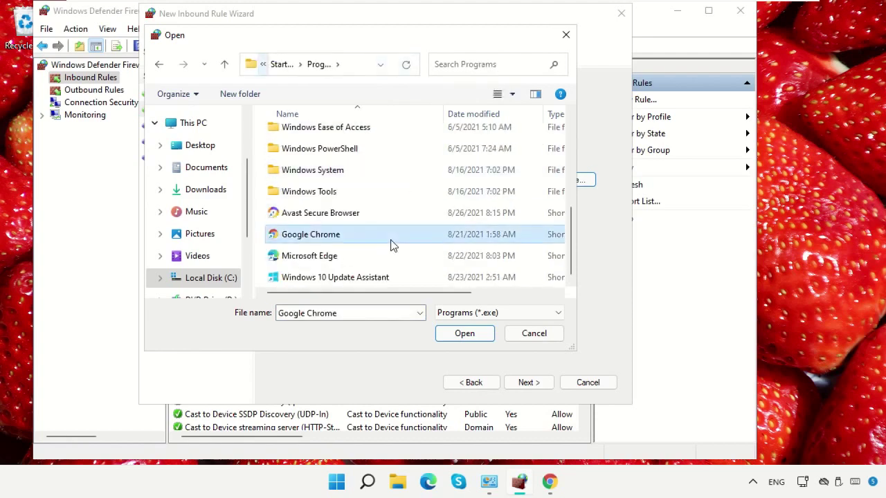
left_click(465, 333)
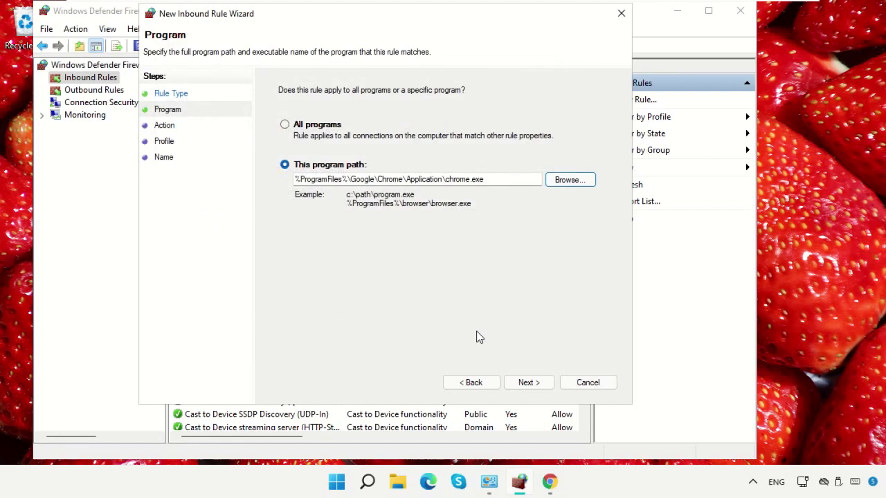
Finish the inbound rule with Block the connection for the Domain, Private and Public profiles, name it Chrome, and minimize the basic firewall window.
left_click(528, 382)
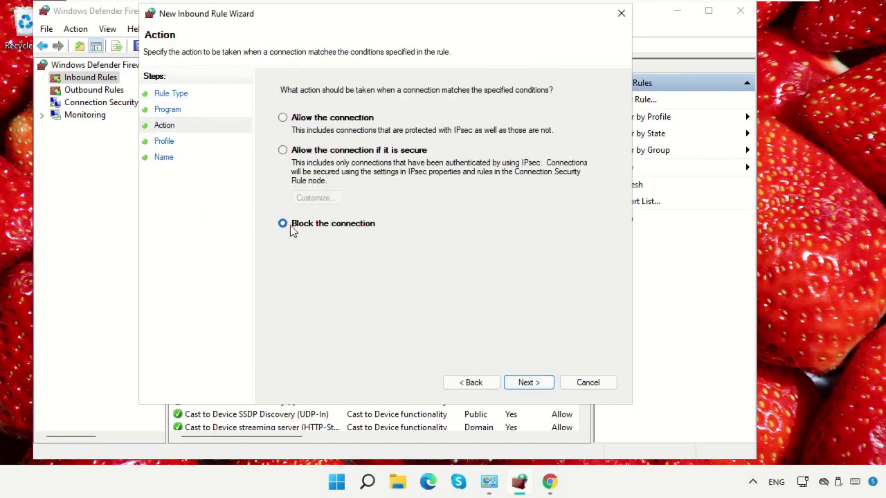
left_click(525, 383)
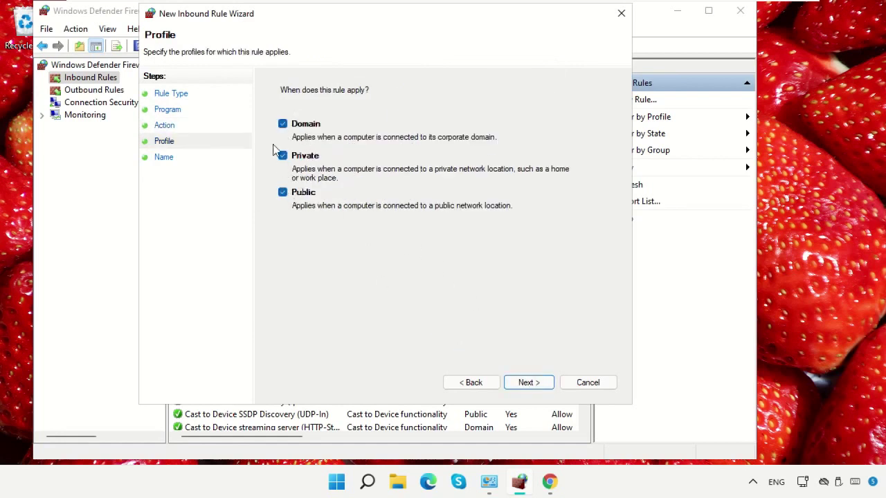
left_click(531, 384)
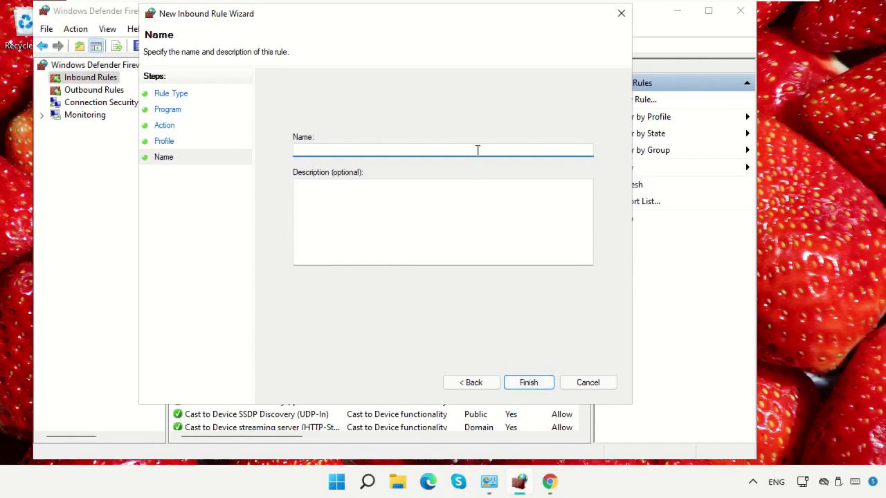
type("Chrome")
left_click(530, 384)
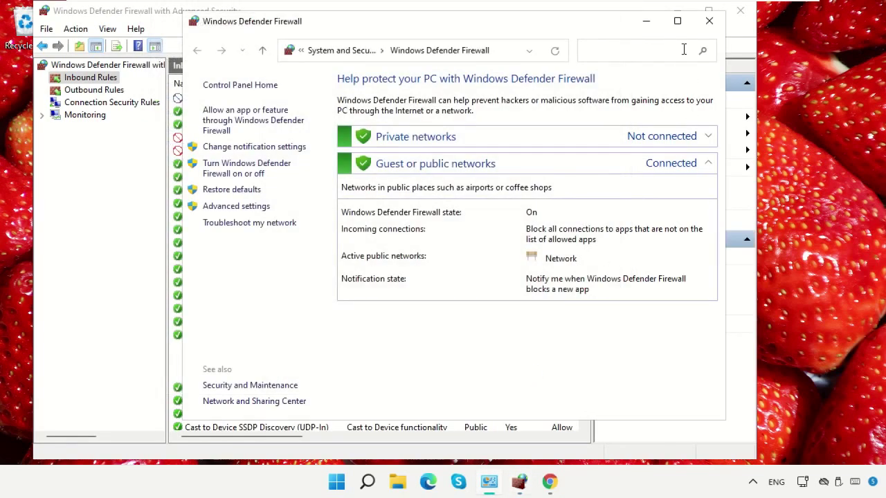
left_click(649, 23)
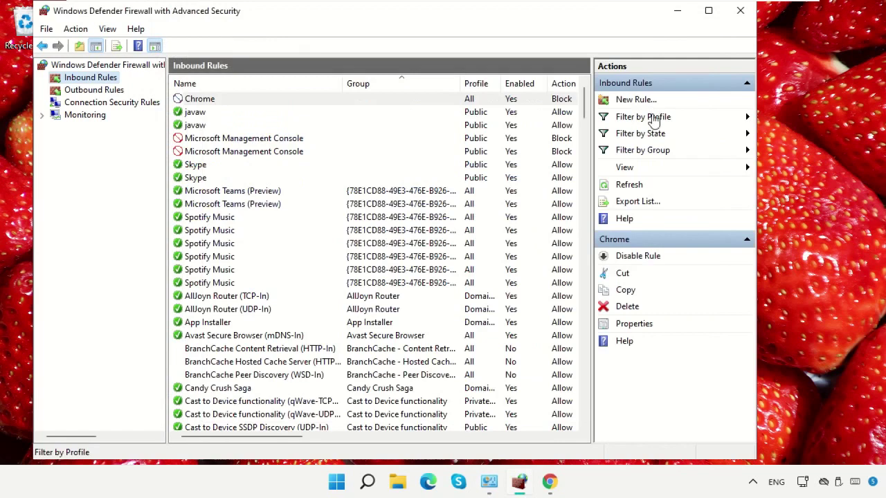
Start a new outbound rule of type Program that applies to a specific program path.
left_click(90, 90)
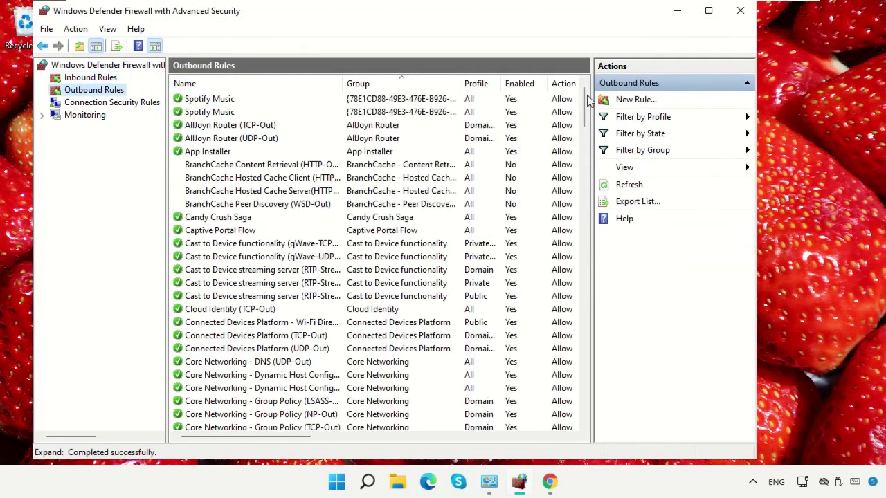
left_click(631, 99)
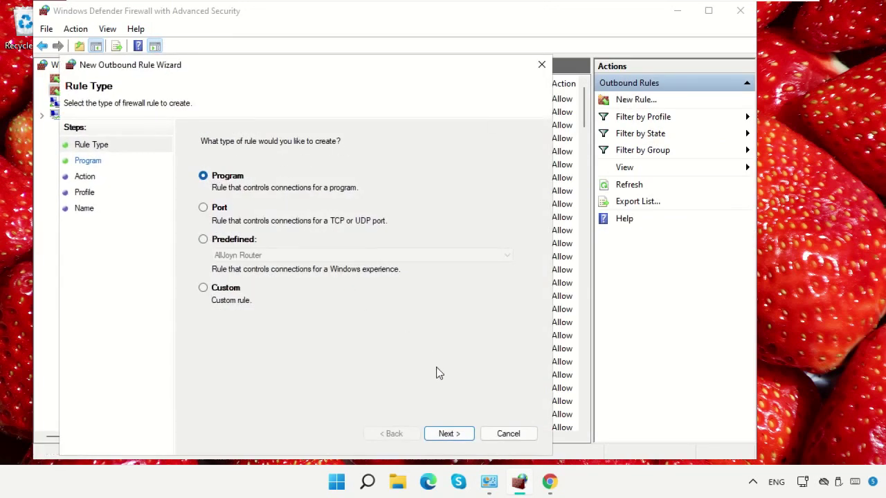
left_click(448, 433)
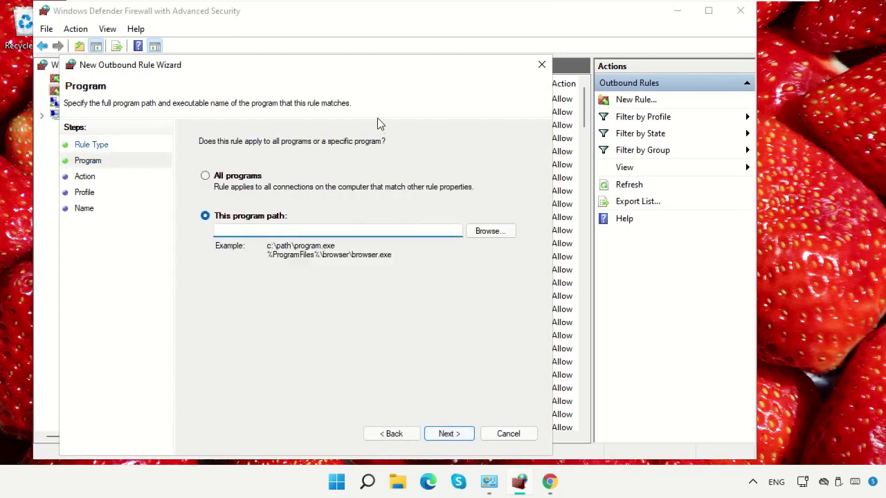
left_click_drag(367, 79, 461, 26)
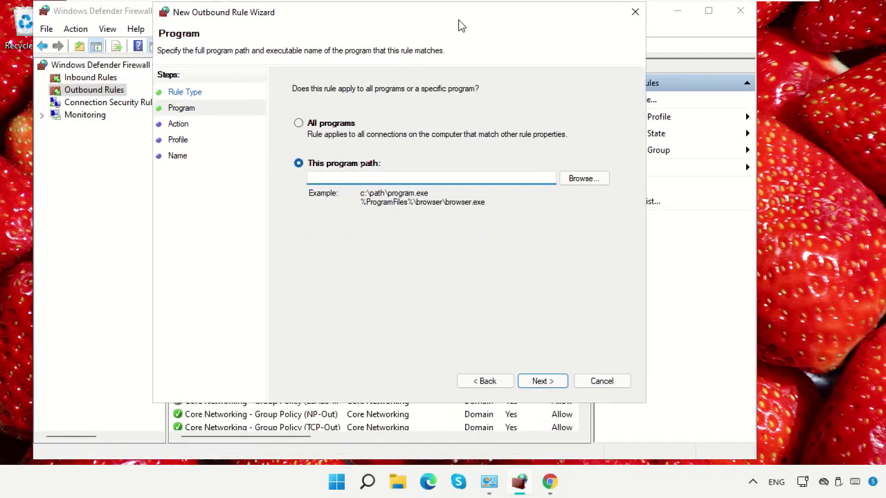
Browse the Start Menu\Programs folder and choose Google Chrome as the outbound rule's program.
left_click(573, 182)
left_click(368, 65)
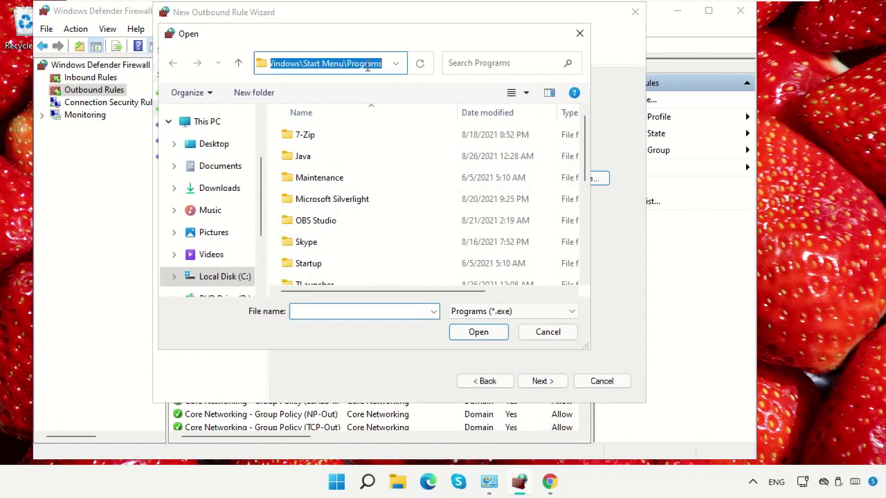
left_click(391, 63)
left_click(374, 62)
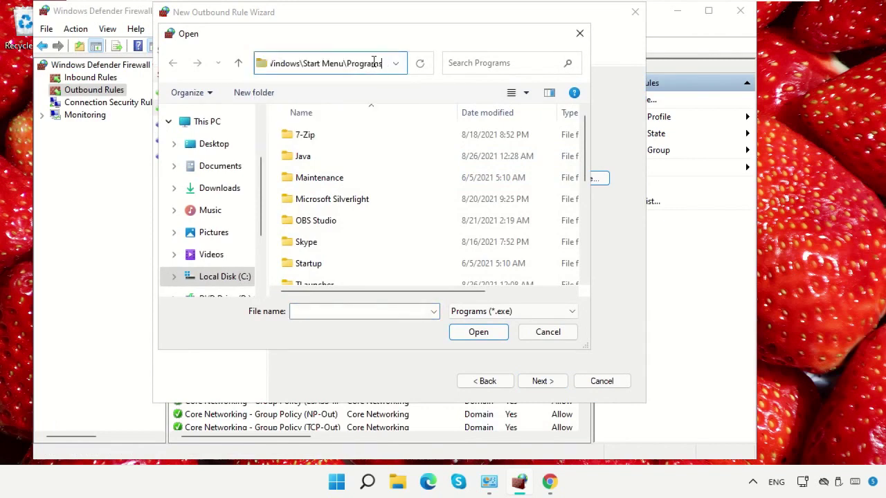
scroll(551, 170, "down", 5)
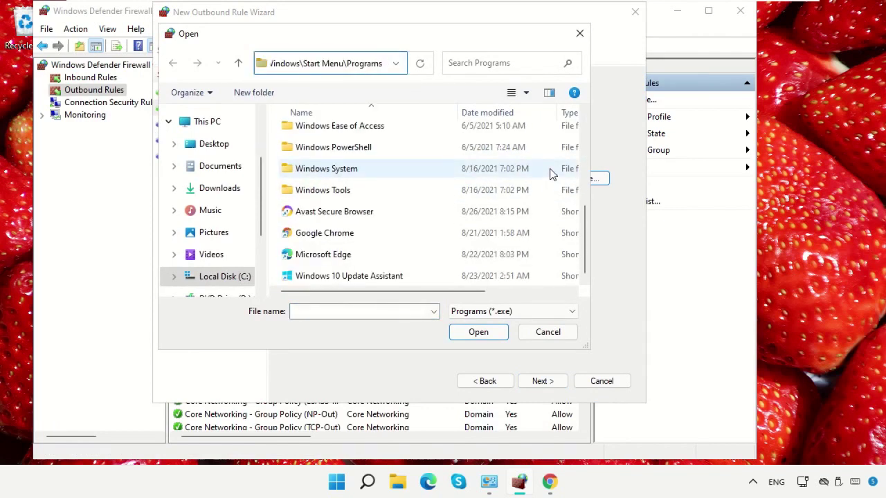
left_click(404, 233)
left_click(479, 332)
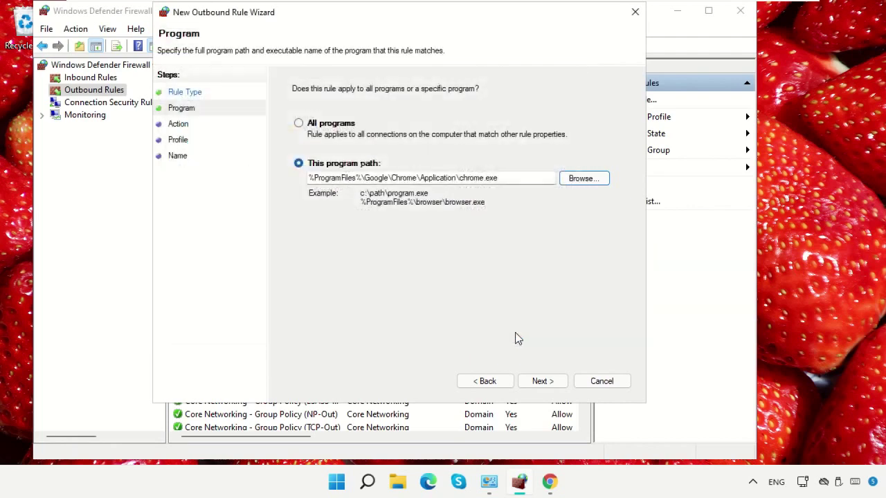
Finish the outbound rule with Block the connection, keep the profile selection, and name the rule Chrome.
left_click(542, 381)
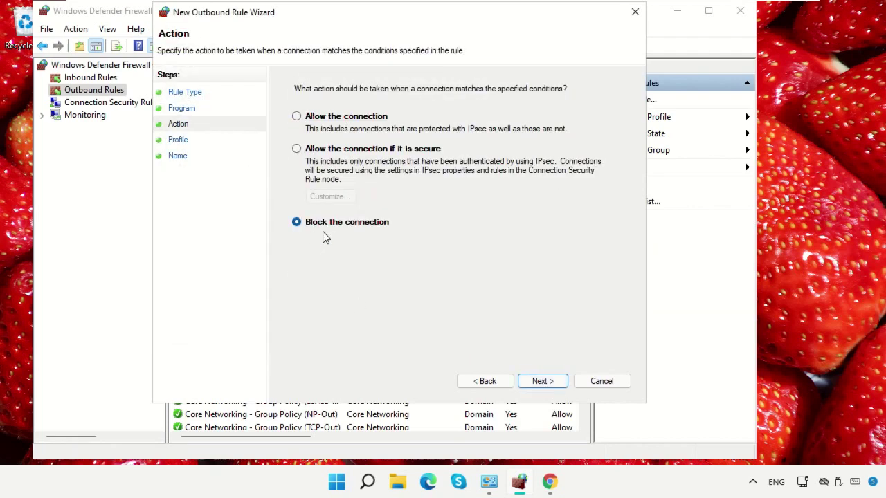
left_click(549, 381)
left_click(548, 381)
type("Chro")
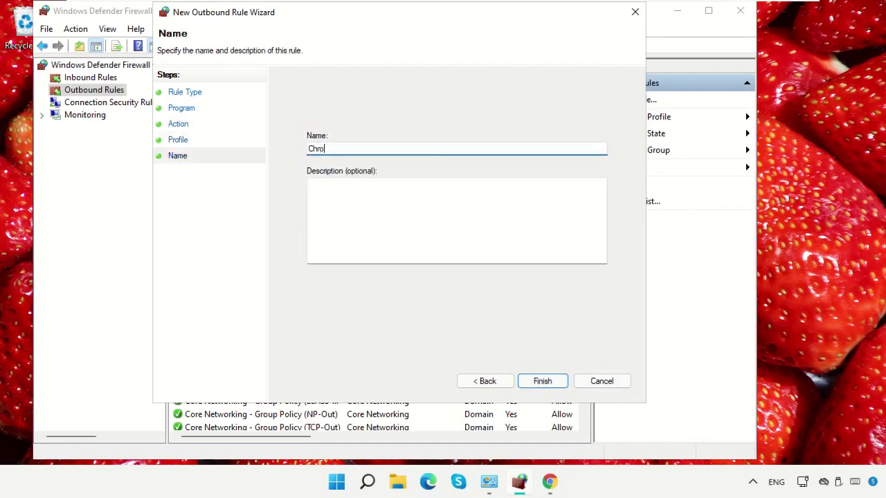
left_click(556, 381)
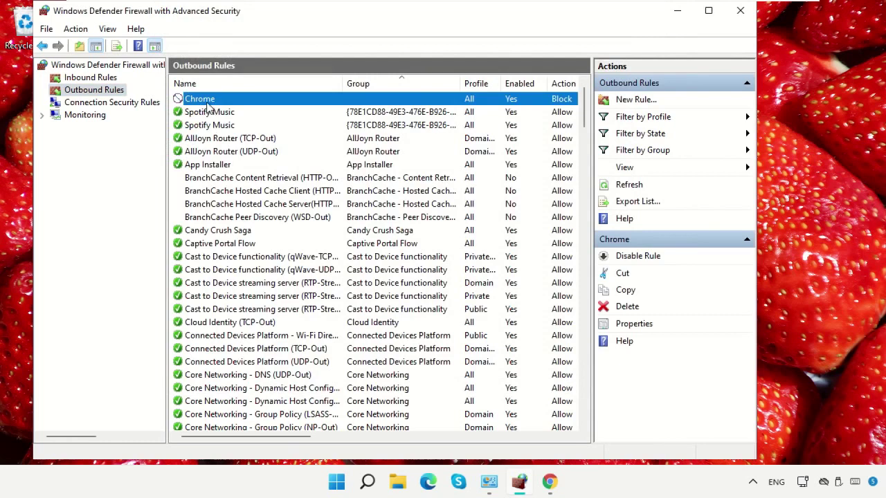
Check the Chrome rule in Inbound Rules, switch to Google Chrome, and reload google.com to test the block.
left_click(110, 77)
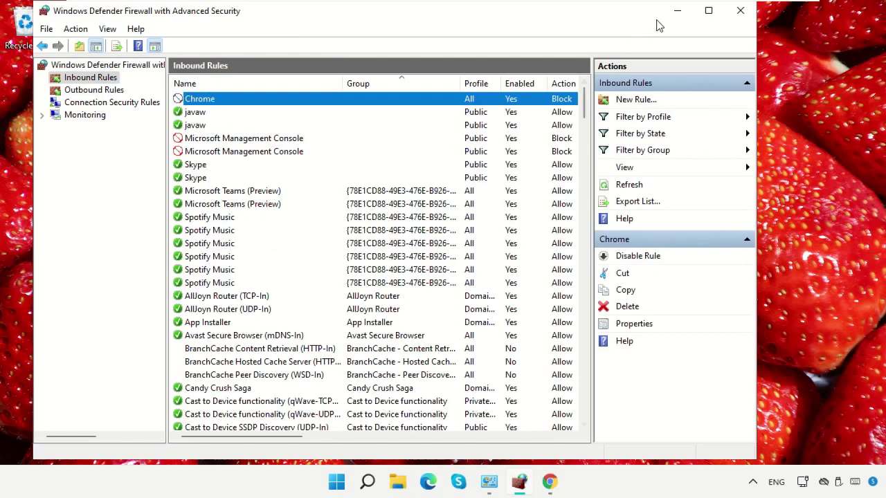
left_click(677, 11)
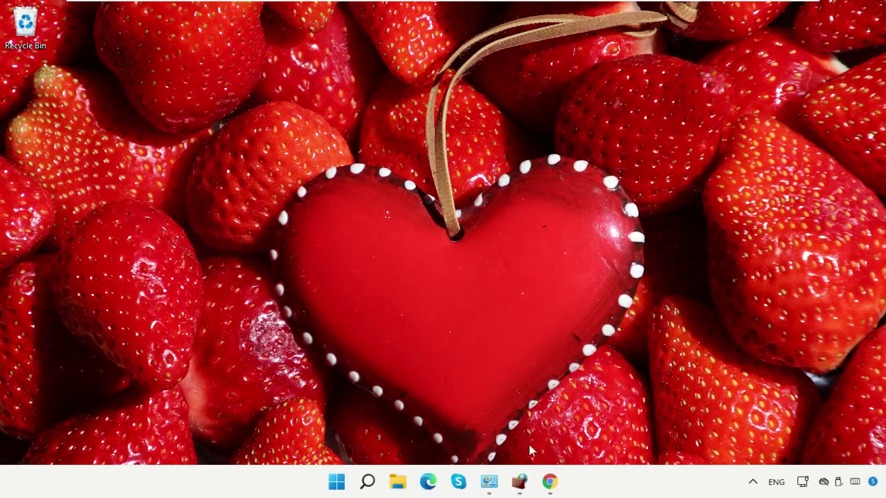
left_click(549, 482)
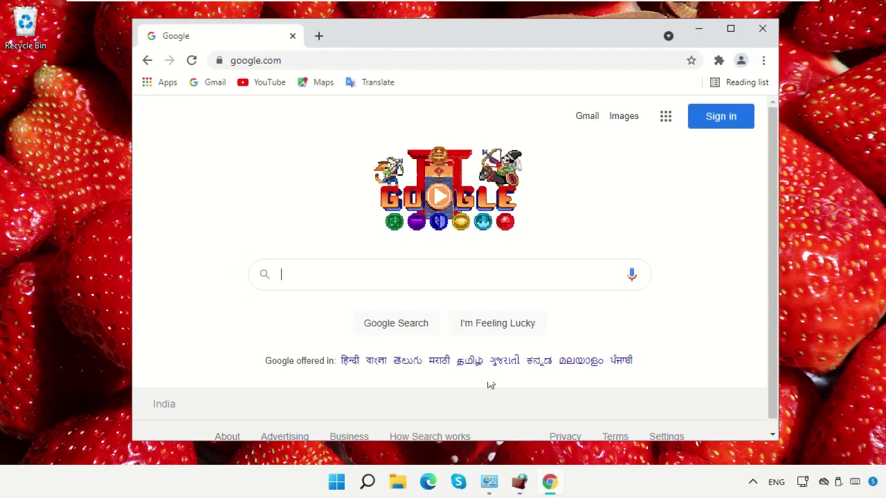
left_click(197, 61)
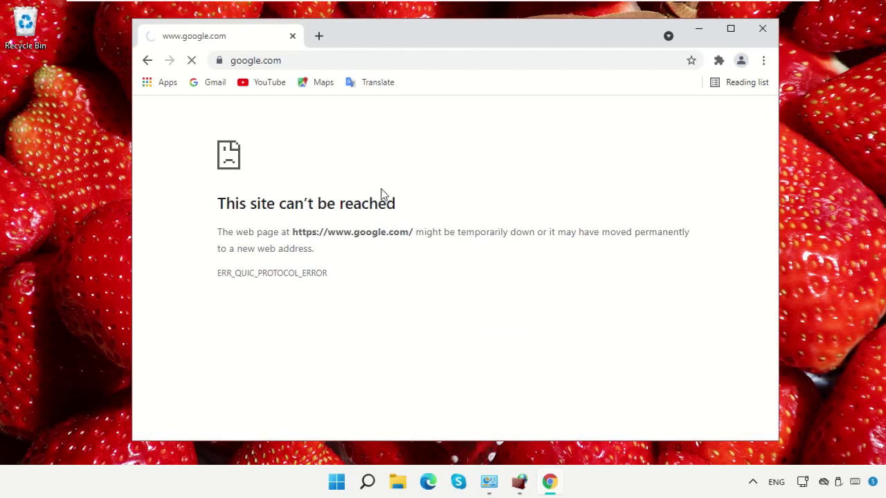
left_click(319, 37)
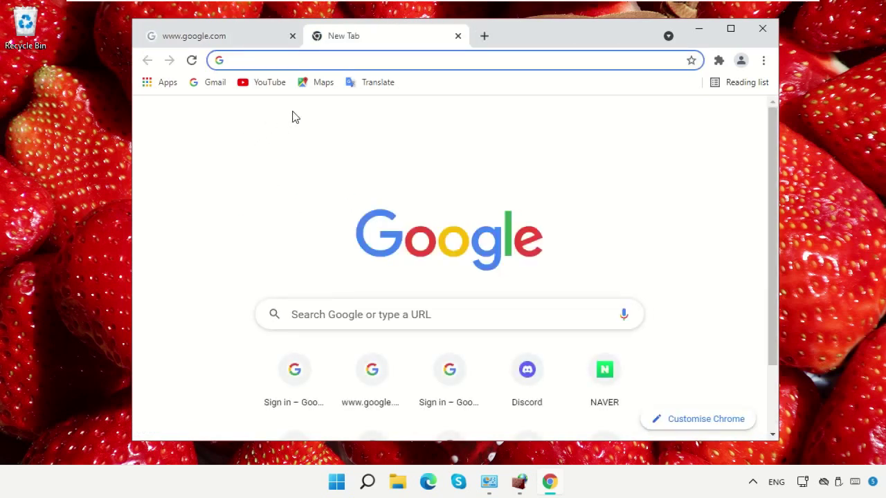
type("www.google.com")
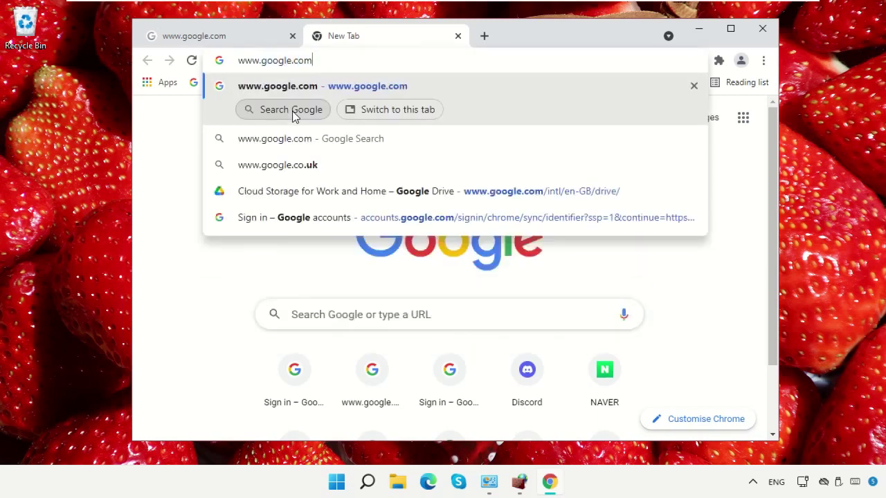
key("Return")
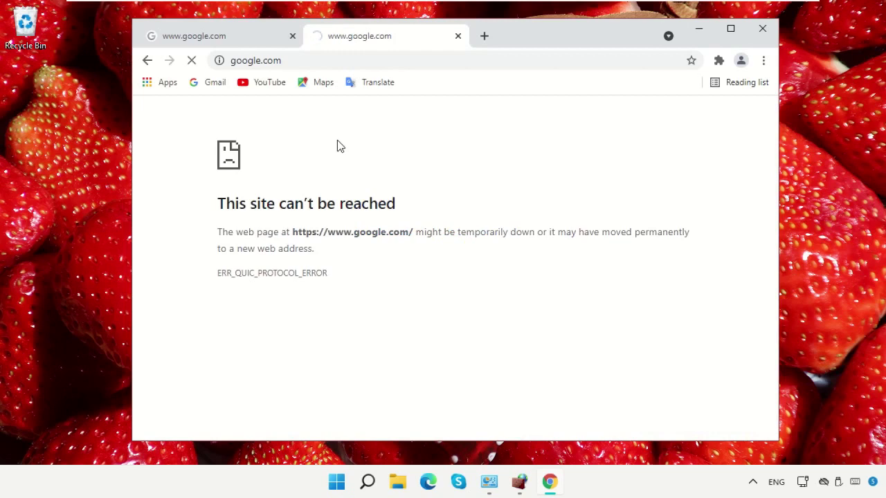
left_click(292, 36)
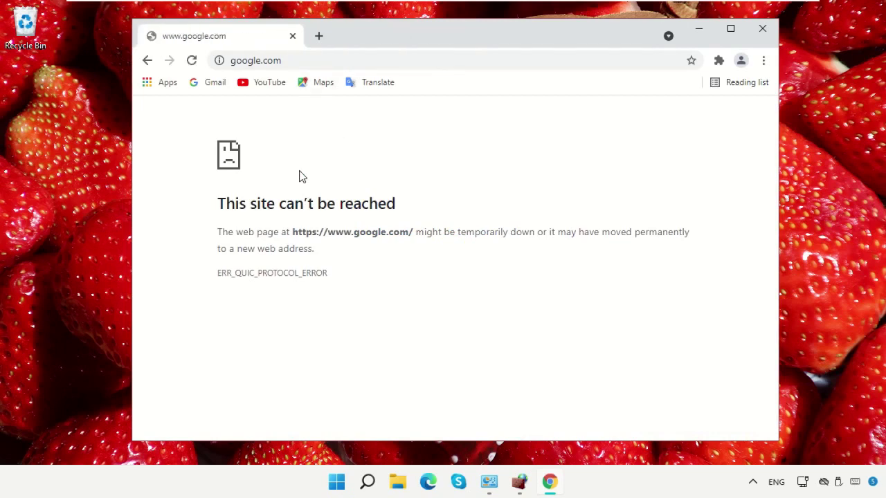
left_click(698, 31)
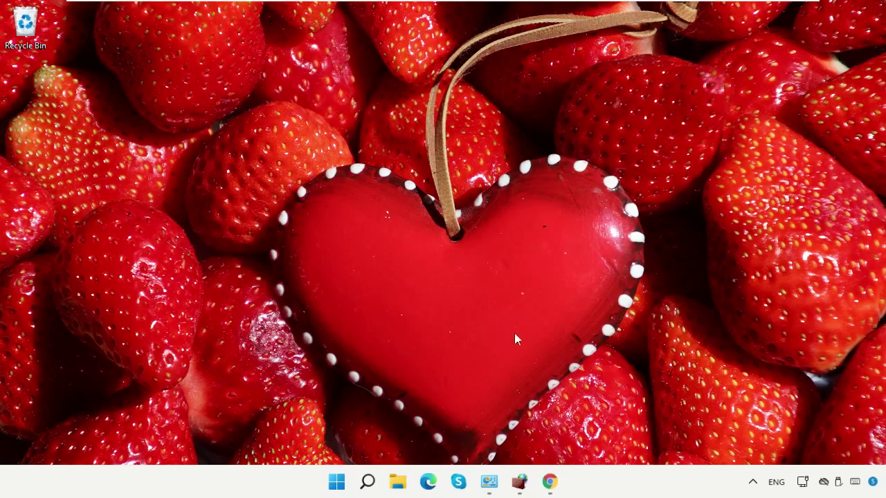
Switch to Windows Defender Firewall with Advanced Security, disable the Chrome rule in both Inbound and Outbound Rules, and minimize the firewall windows.
left_click(488, 481)
left_click(518, 483)
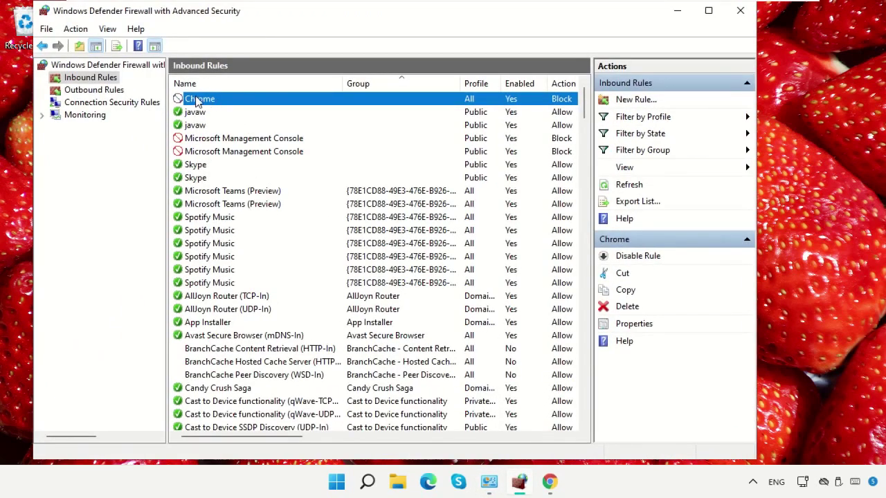
left_click(630, 256)
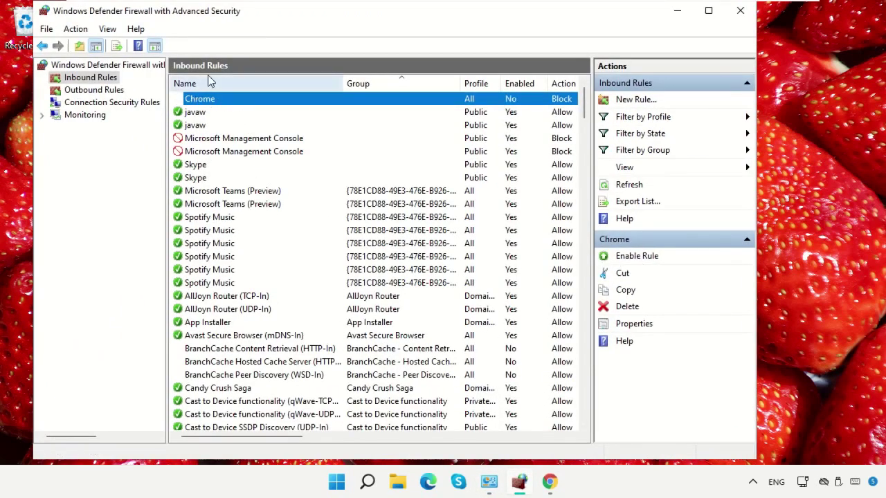
left_click(91, 90)
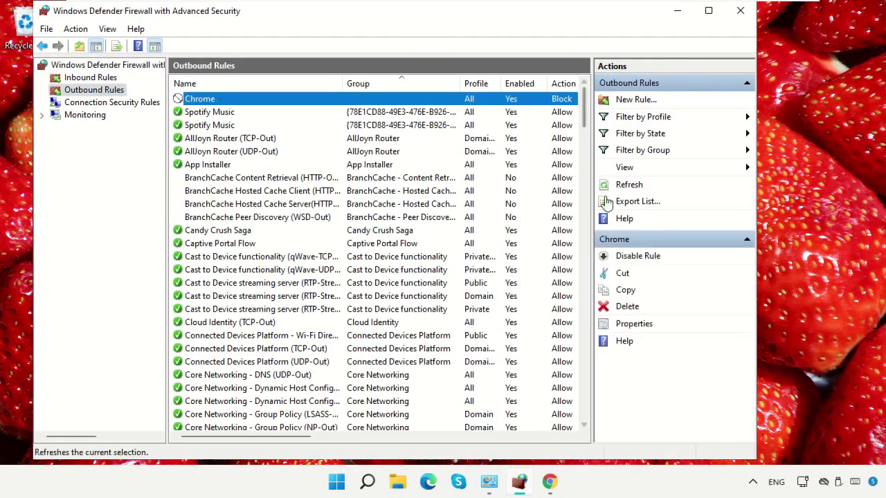
left_click(626, 256)
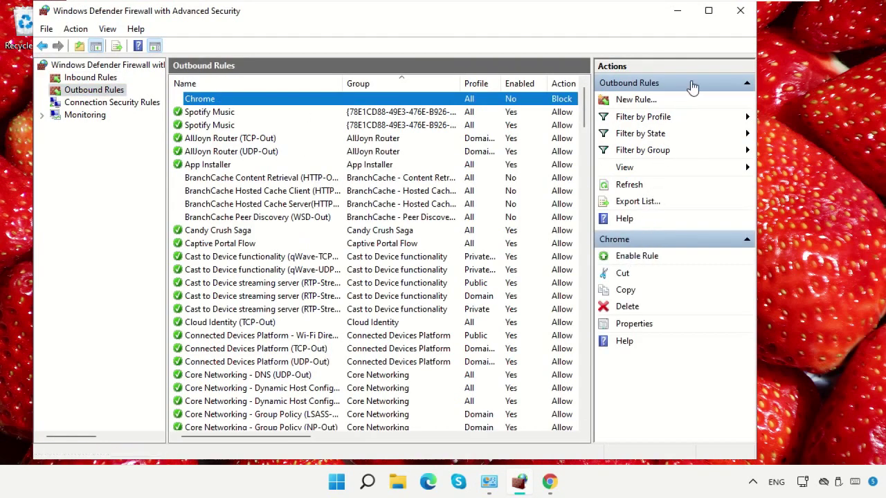
left_click(678, 16)
left_click(675, 20)
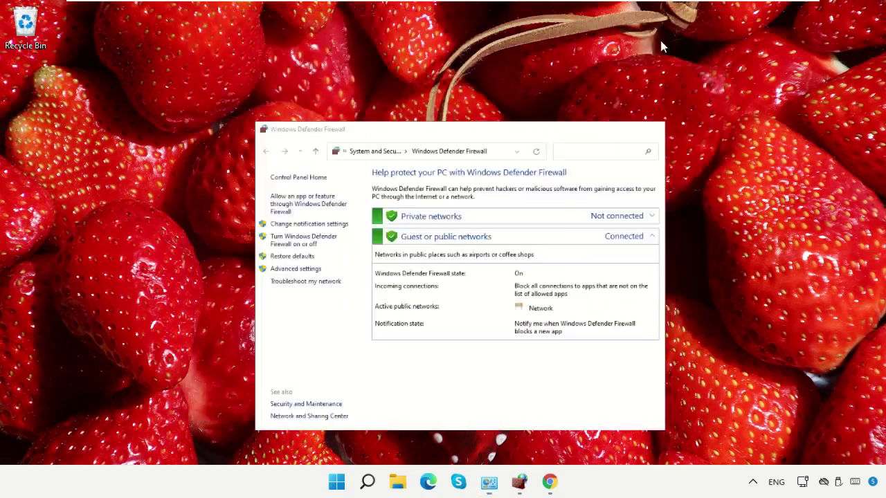
Switch to Google Chrome and reload google.com to test the connection with both rules disabled.
left_click(549, 481)
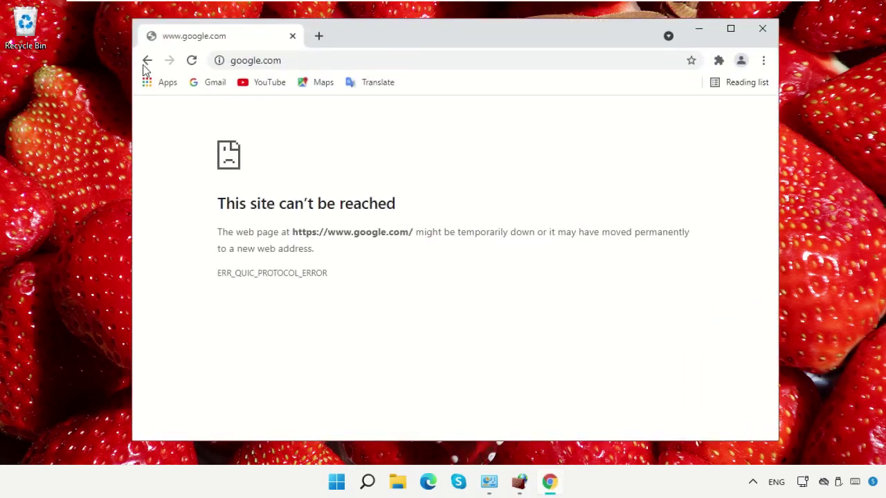
left_click(192, 61)
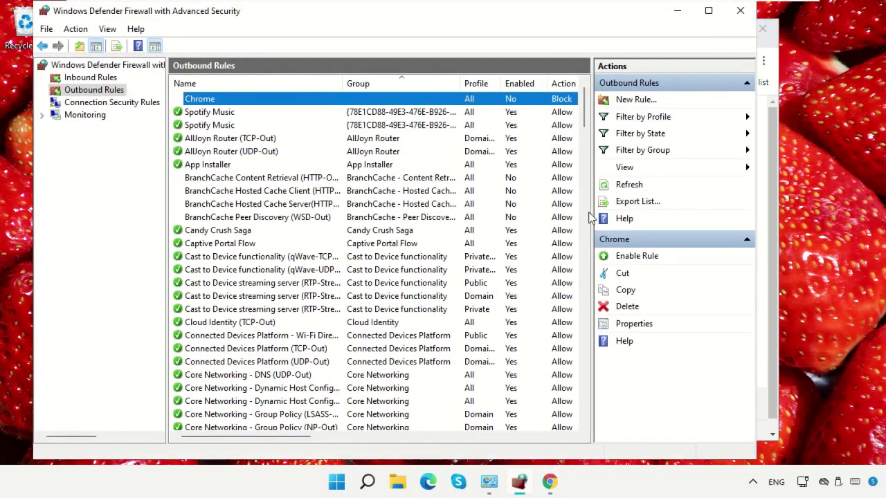
Enable the Chrome rule again in both Outbound and Inbound Rules, minimize the firewall window, and close Google Chrome.
left_click(630, 257)
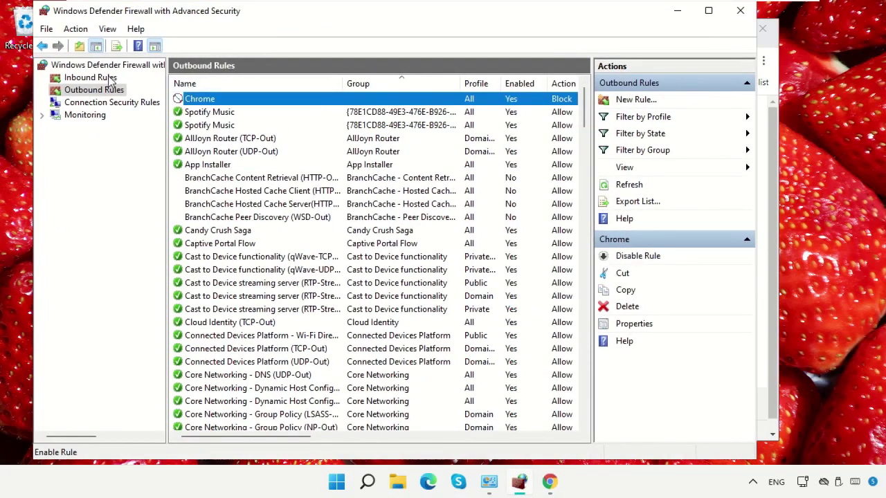
left_click(90, 77)
left_click(208, 99)
left_click(629, 256)
left_click(684, 16)
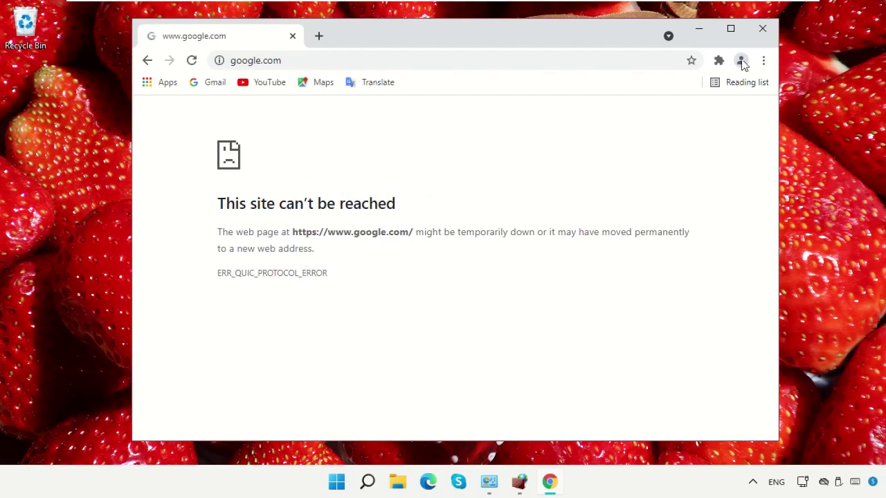
left_click(772, 29)
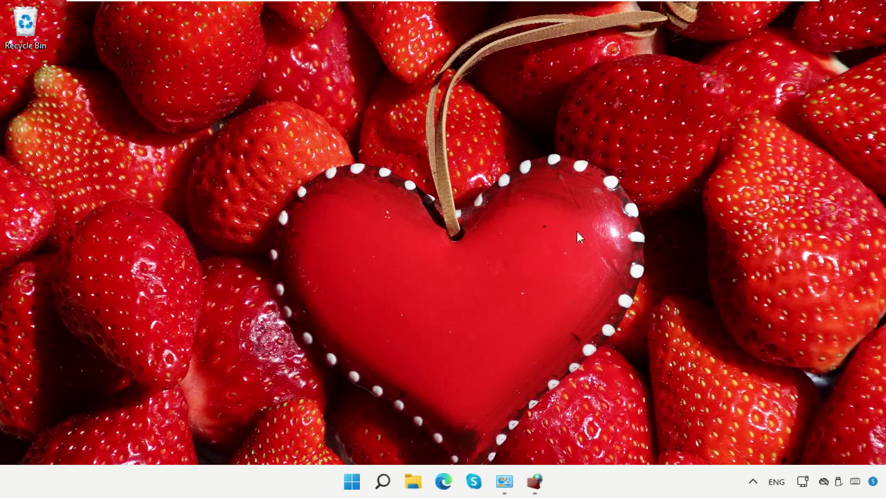
Switch to Windows Defender Firewall with Advanced Security and delete the Chrome rule from Inbound Rules.
left_click(535, 478)
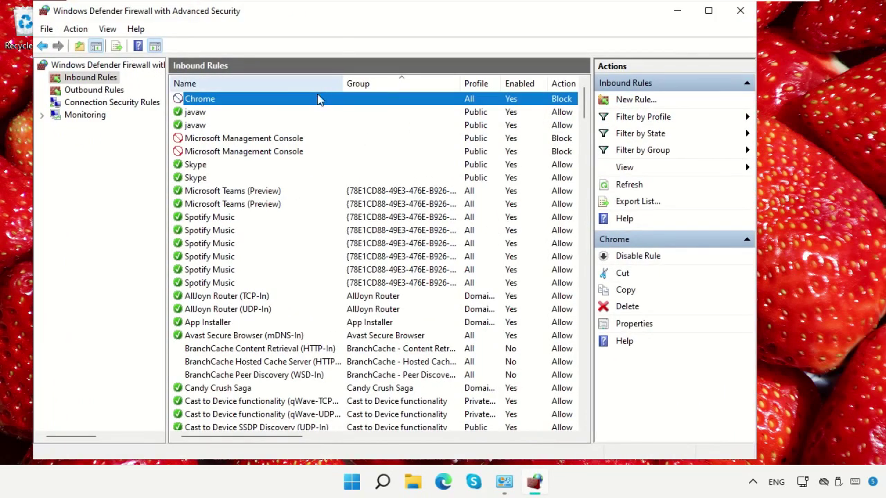
left_click(631, 309)
left_click(473, 292)
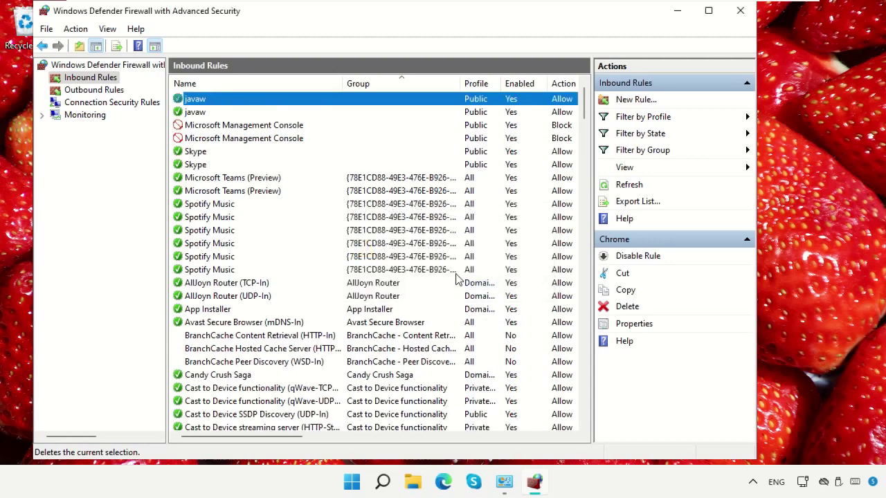
Delete the Chrome rule from Outbound Rules and close the advanced firewall window.
left_click(122, 91)
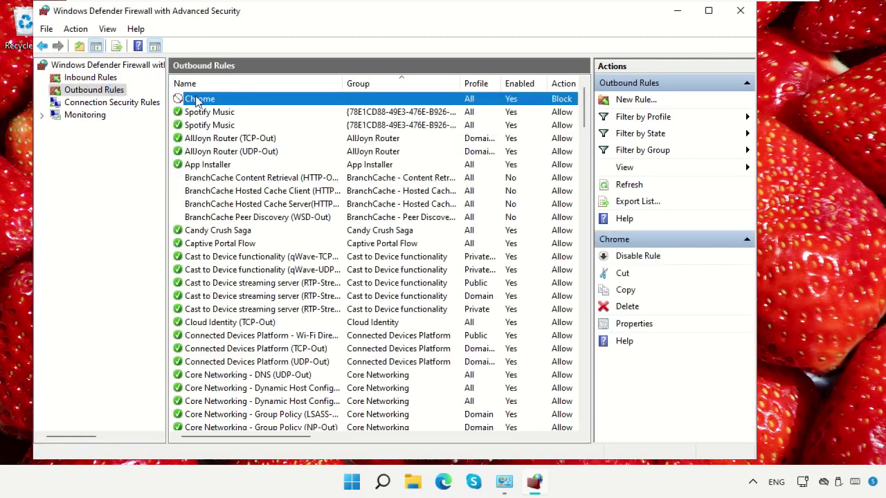
left_click(628, 307)
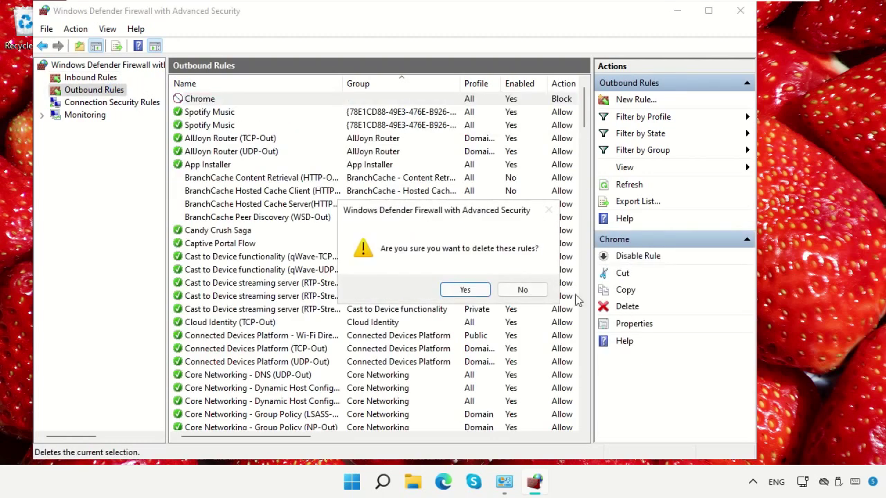
left_click(475, 291)
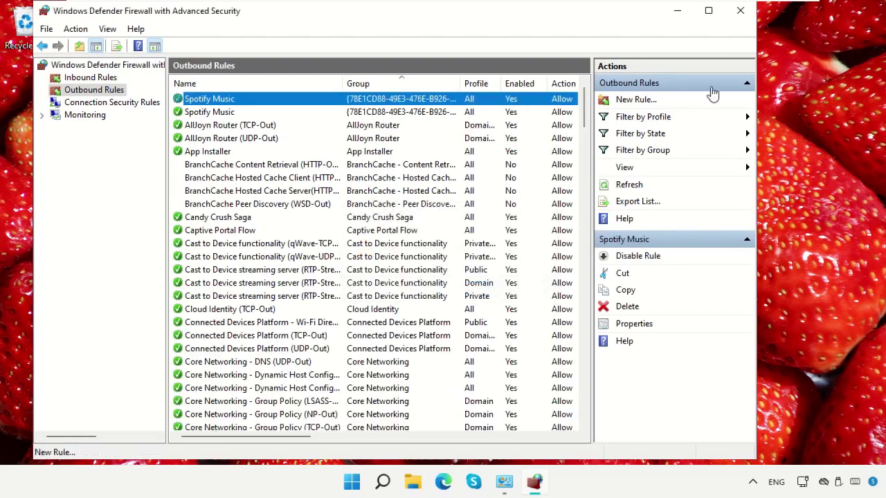
left_click(739, 13)
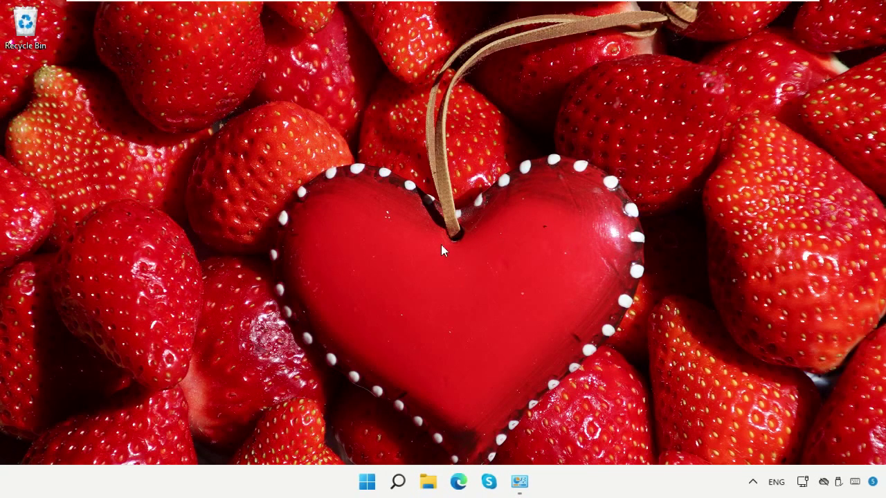